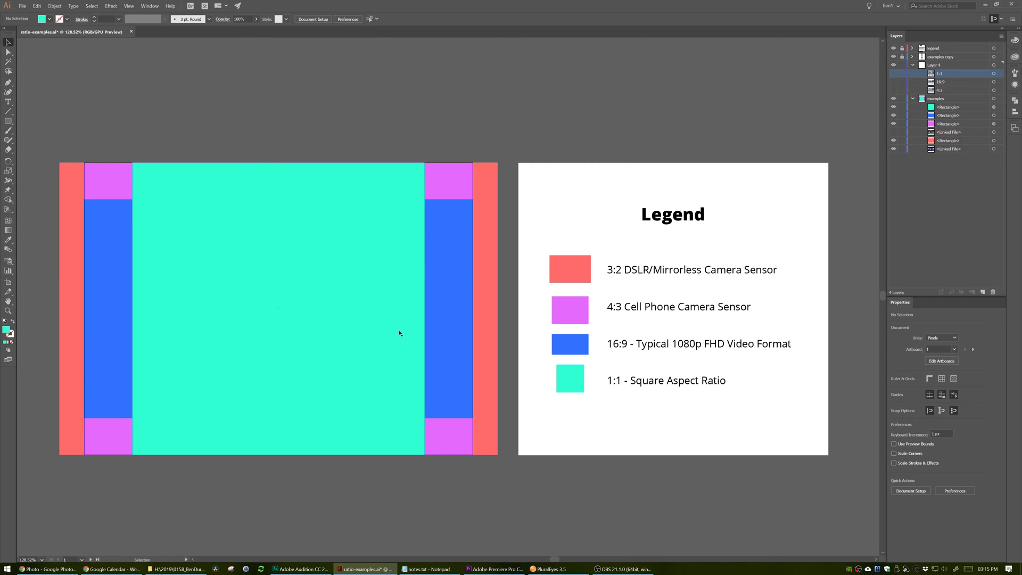
Step: Activate the Legend artboard and briefly hide the red 3:2 rectangle to reveal the photo
{"action": "left_click", "coordinate": [693, 221]}
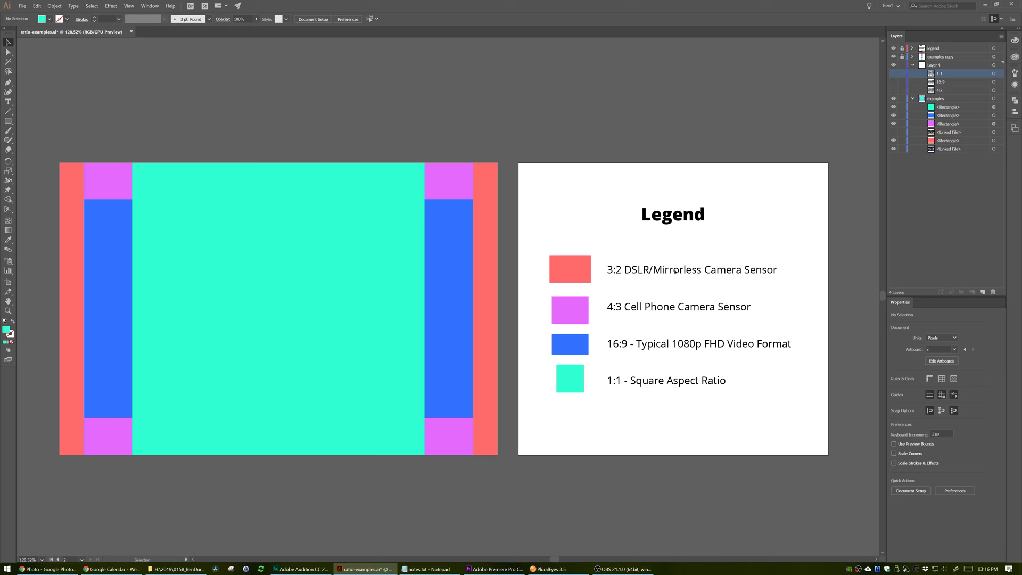
{"action": "left_click", "coordinate": [485, 220]}
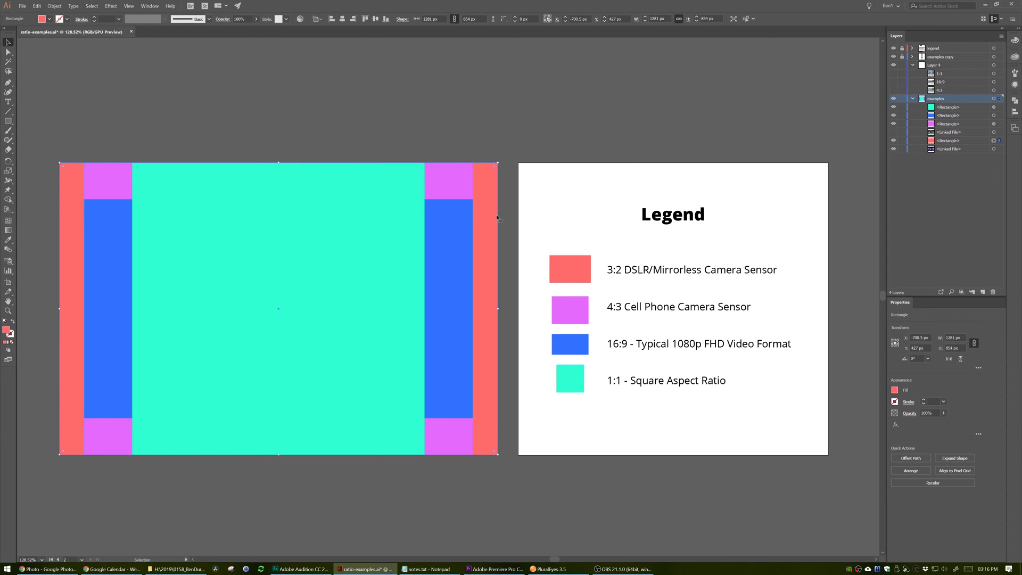
{"action": "left_click", "coordinate": [895, 141]}
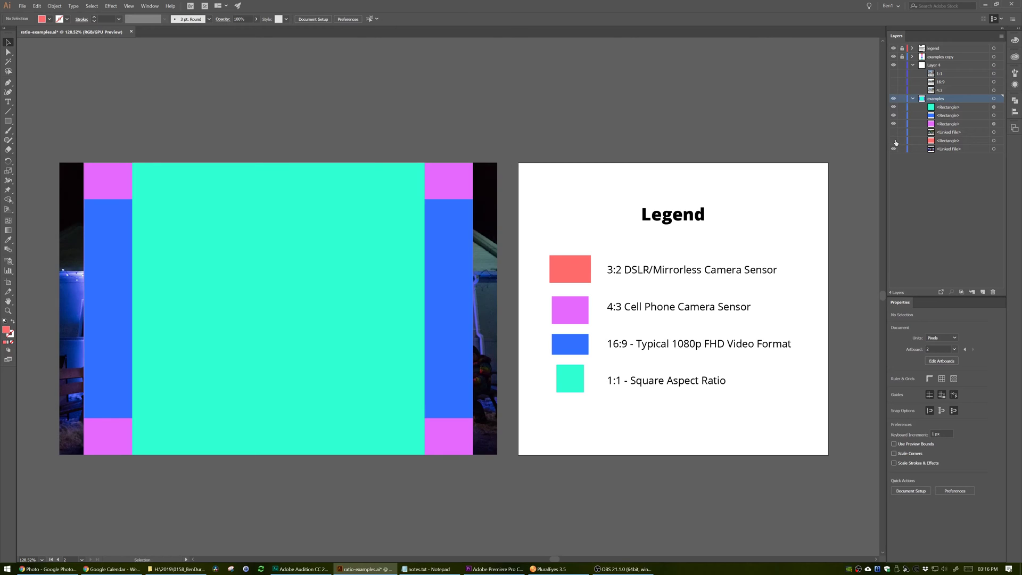
{"action": "left_click", "coordinate": [895, 141]}
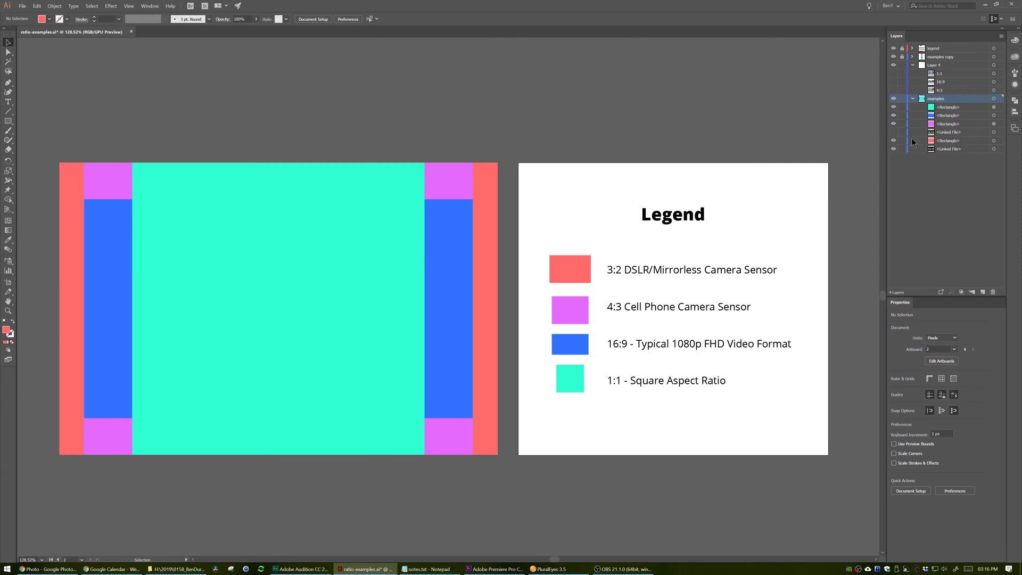
Step: Hide the teal, blue and magenta overlays, preview the night-time photo, then restore the overlays
{"action": "left_click_drag", "start_coordinate": [893, 124], "coordinate": [894, 106]}
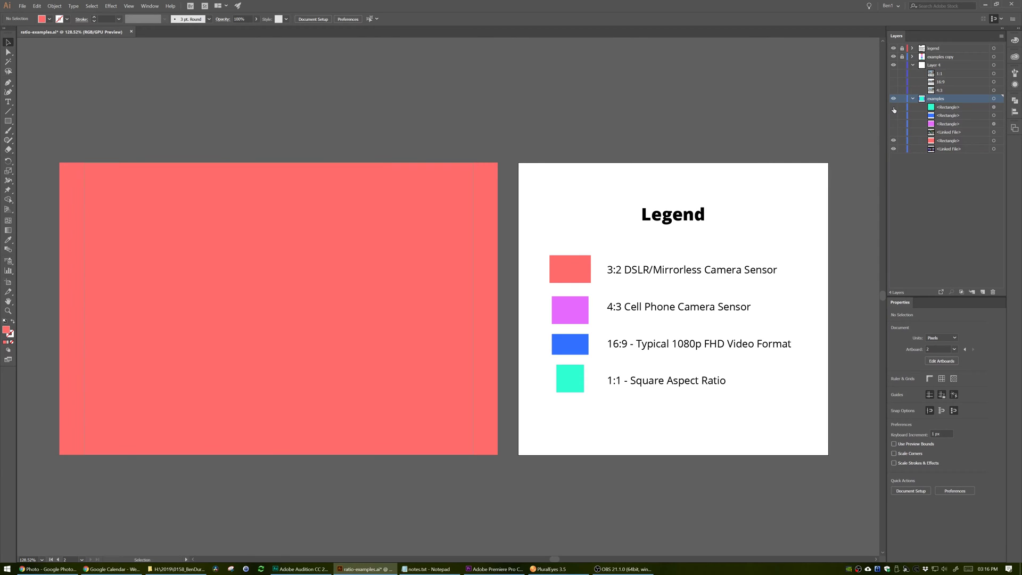
{"action": "left_click", "coordinate": [894, 132]}
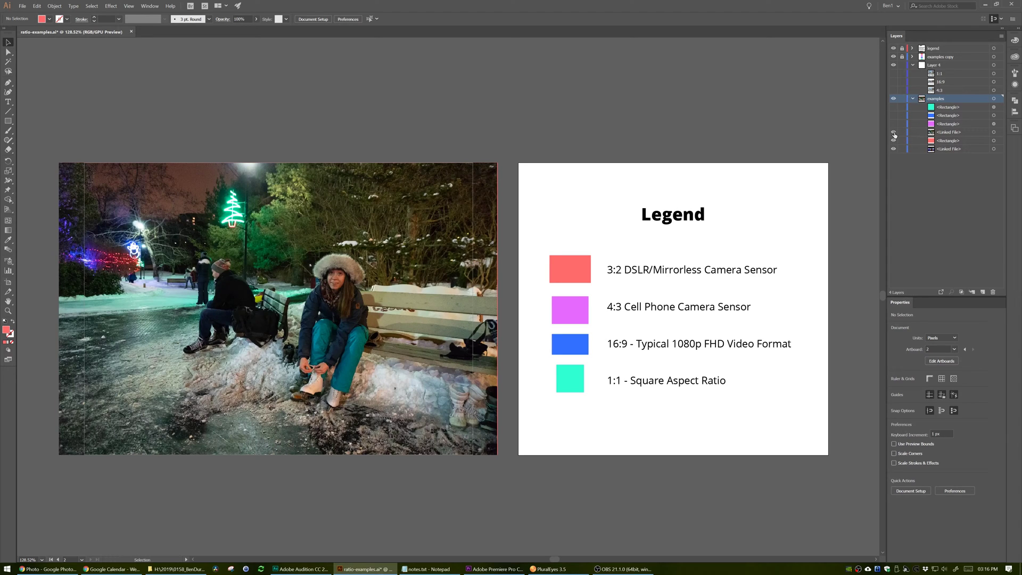
{"action": "left_click", "coordinate": [895, 134]}
{"action": "left_click_drag", "start_coordinate": [896, 125], "coordinate": [894, 106]}
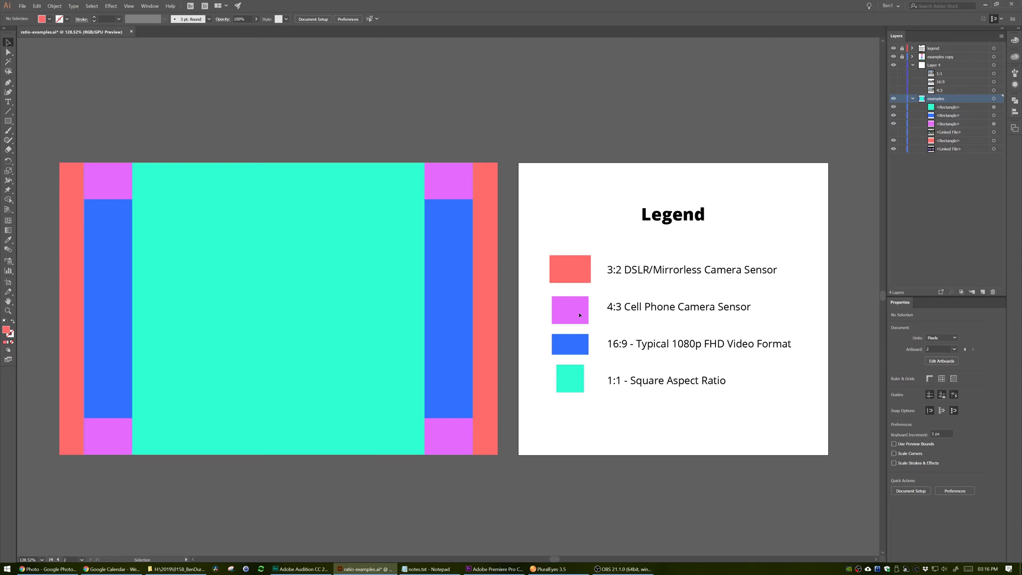
Step: Flash the magenta 4:3 overlay on and off, then hide the blue 16:9 and teal 1:1 overlays
{"action": "left_click", "coordinate": [894, 124]}
{"action": "left_click", "coordinate": [893, 125]}
{"action": "left_click", "coordinate": [894, 125]}
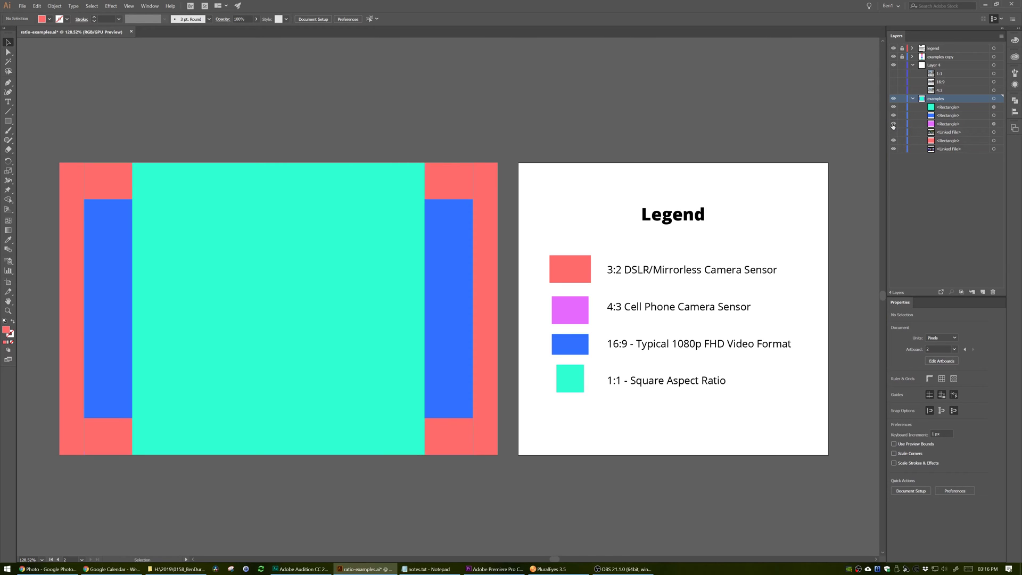
{"action": "left_click", "coordinate": [894, 124]}
{"action": "left_click", "coordinate": [893, 125]}
{"action": "left_click", "coordinate": [893, 125]}
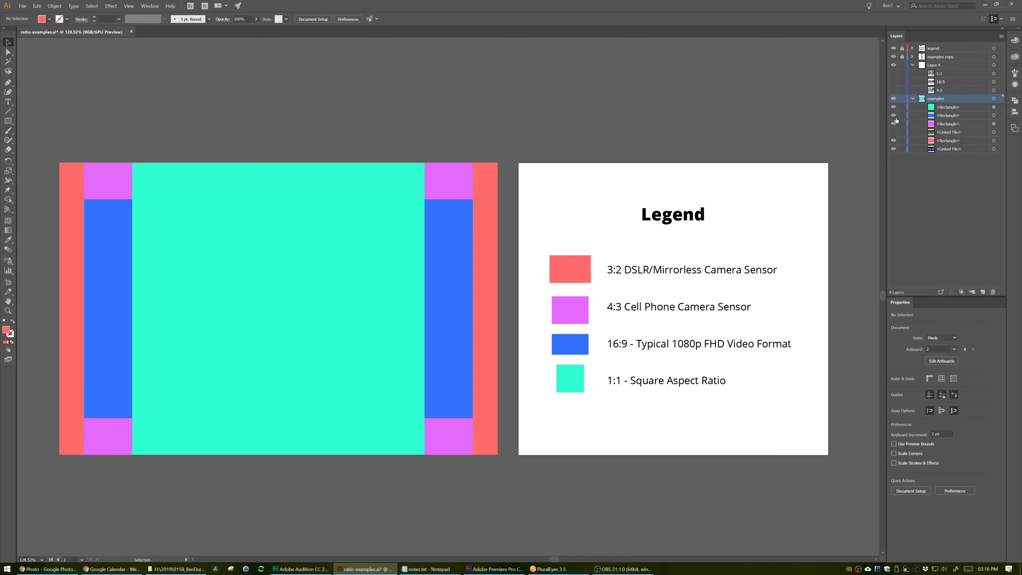
{"action": "left_click", "coordinate": [894, 116]}
{"action": "left_click", "coordinate": [894, 107]}
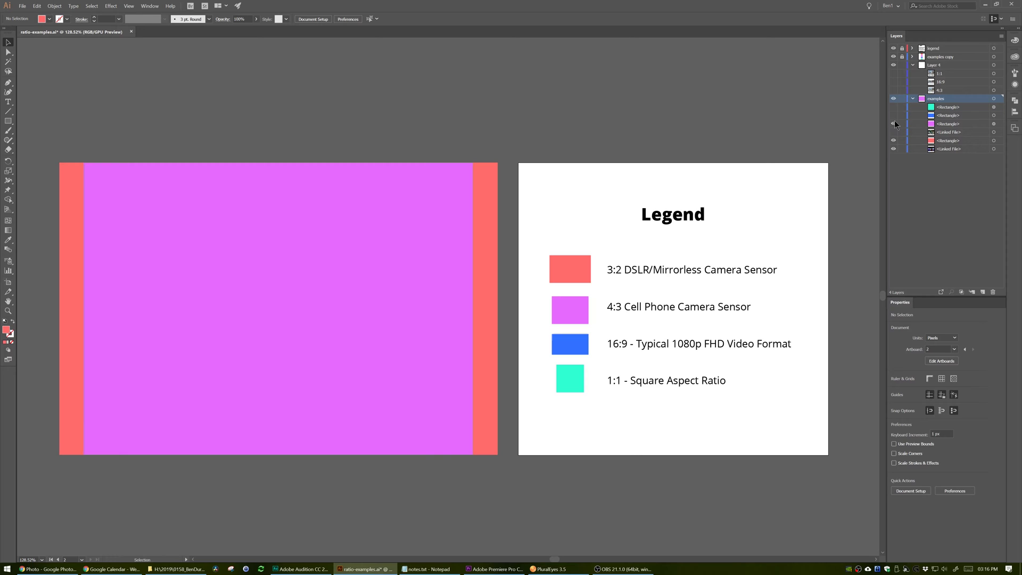
Step: Toggle the magenta 4:3 overlay repeatedly to compare it against the red 3:2 frame
{"action": "left_click", "coordinate": [893, 124]}
{"action": "left_click", "coordinate": [894, 124]}
{"action": "left_click", "coordinate": [893, 124]}
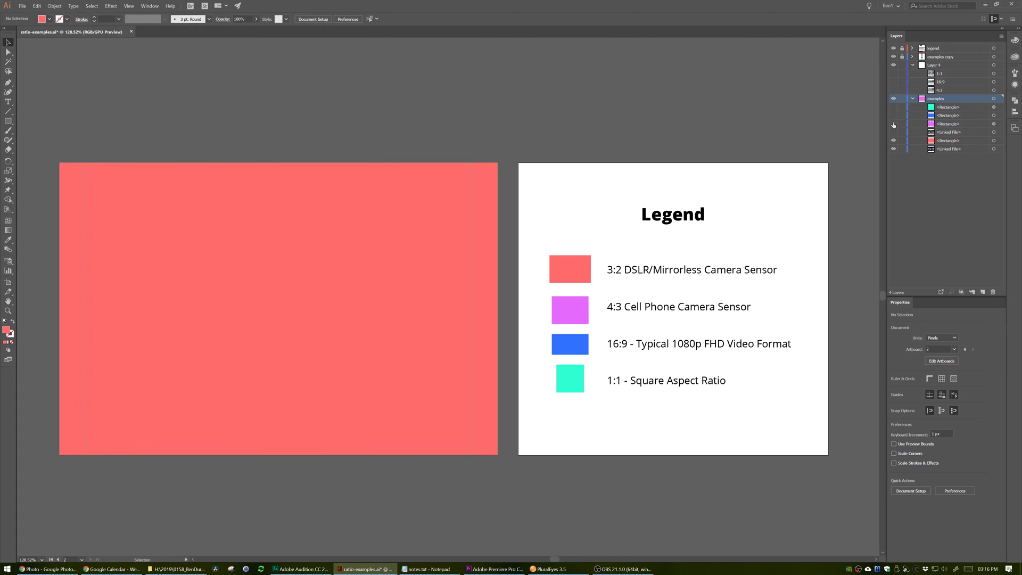
{"action": "left_click", "coordinate": [894, 124]}
{"action": "left_click", "coordinate": [893, 124]}
{"action": "left_click", "coordinate": [893, 124]}
{"action": "left_click", "coordinate": [894, 124]}
{"action": "left_click", "coordinate": [894, 124]}
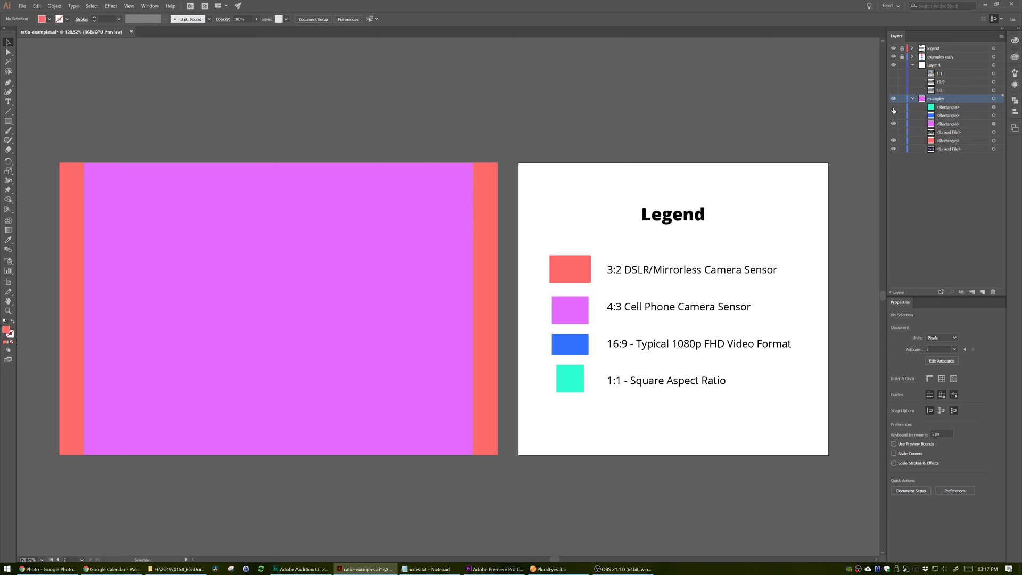
Step: Leave the teal 1:1 square hidden and turn the blue 16:9 overlay back on
{"action": "left_click", "coordinate": [894, 108]}
{"action": "left_click", "coordinate": [894, 107]}
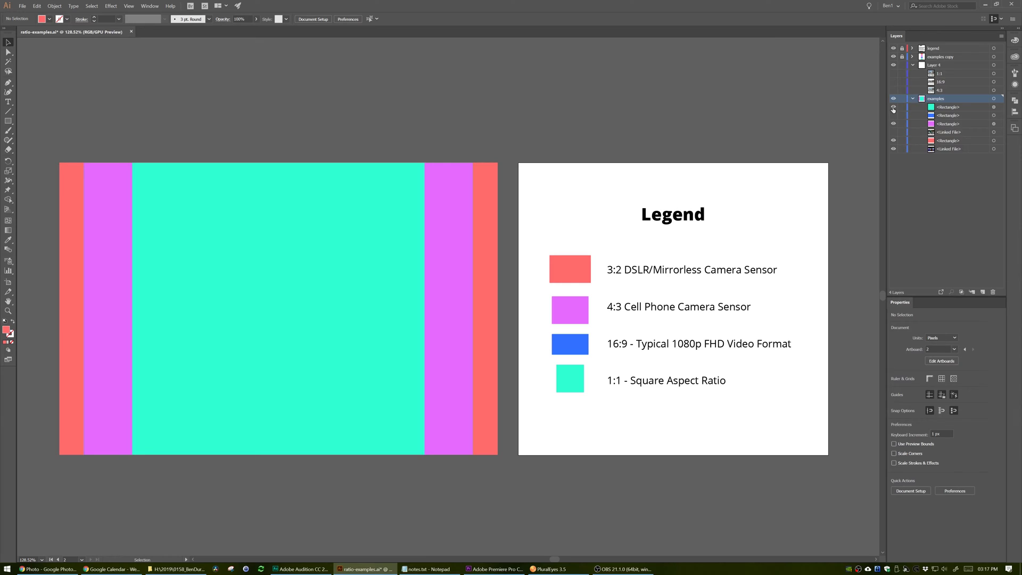
{"action": "left_click", "coordinate": [895, 107]}
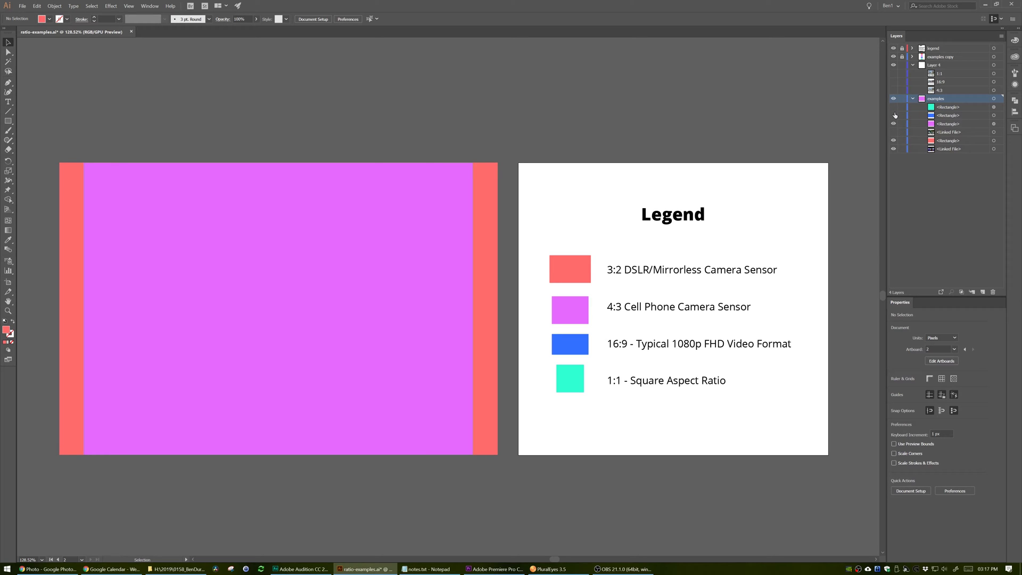
{"action": "left_click", "coordinate": [894, 115]}
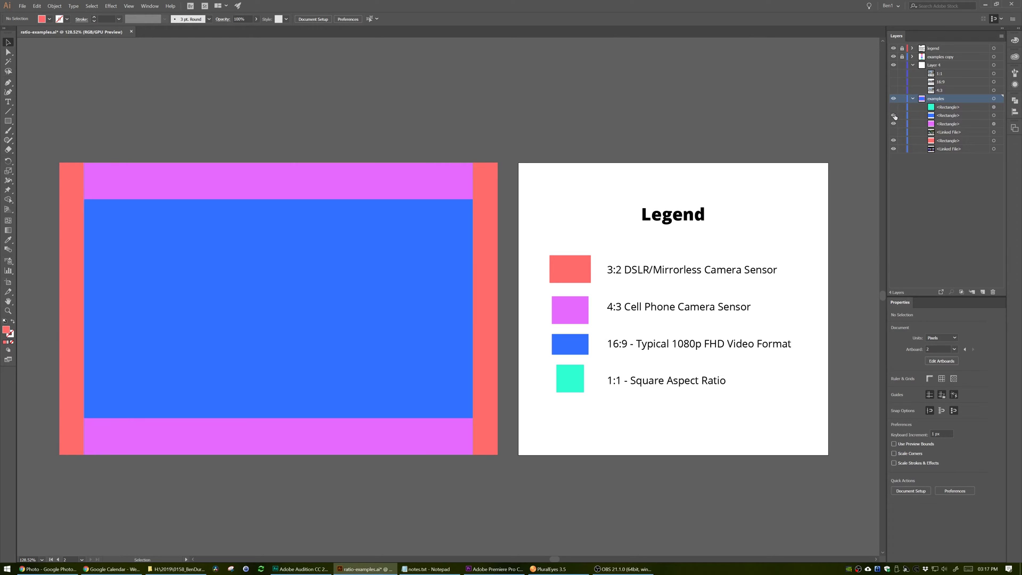
Step: Hide the linked photo, red 3:2 and blue 16:9 overlays so only the magenta 4:3 rectangle remains
{"action": "left_click", "coordinate": [895, 150]}
{"action": "left_click", "coordinate": [895, 141]}
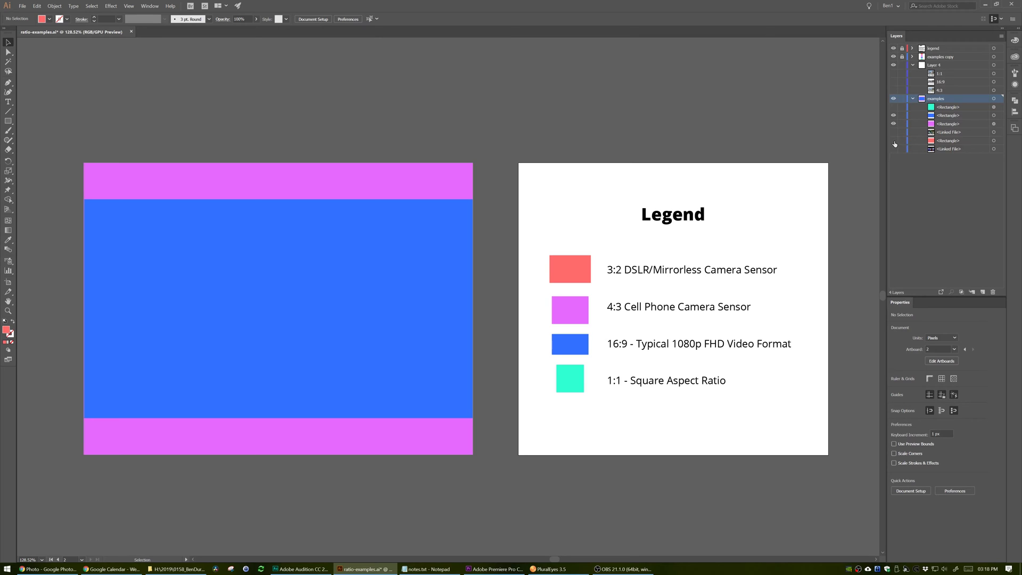
{"action": "left_click", "coordinate": [894, 115]}
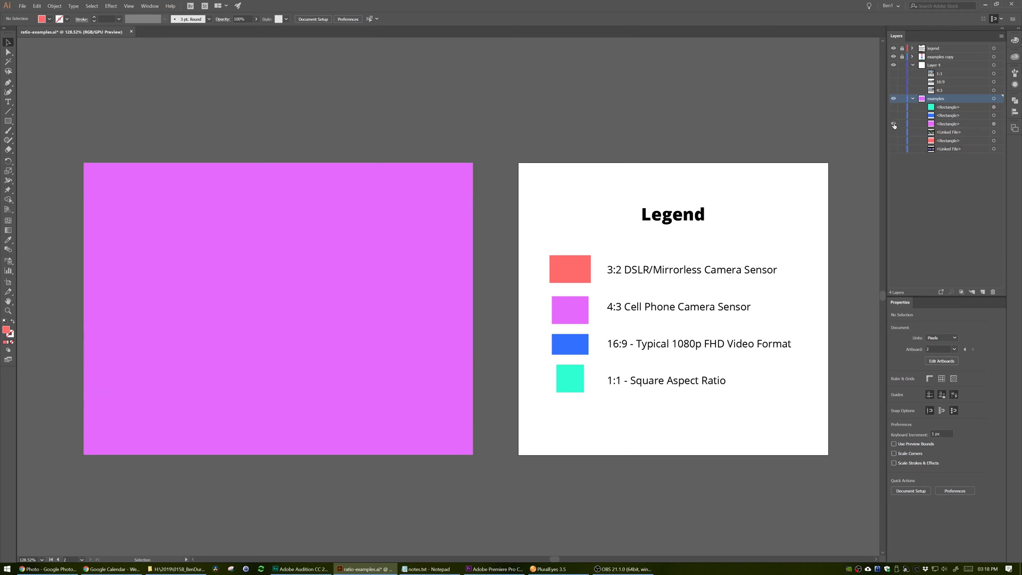
{"action": "left_click", "coordinate": [894, 124]}
{"action": "left_click", "coordinate": [894, 124]}
{"action": "left_click", "coordinate": [894, 124]}
{"action": "left_click", "coordinate": [894, 124]}
{"action": "left_click", "coordinate": [894, 116]}
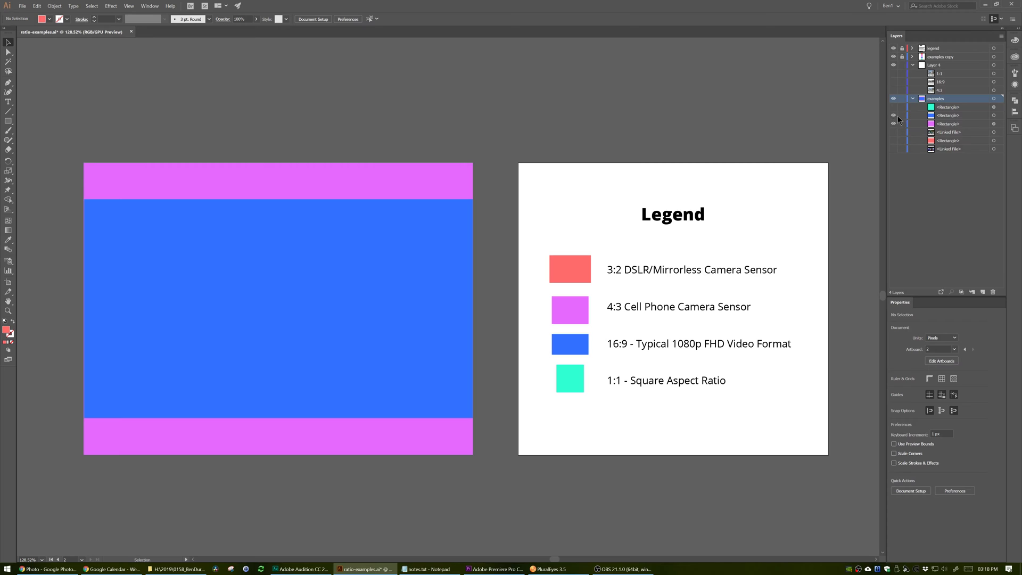
{"action": "left_click", "coordinate": [894, 115]}
{"action": "left_click", "coordinate": [894, 116]}
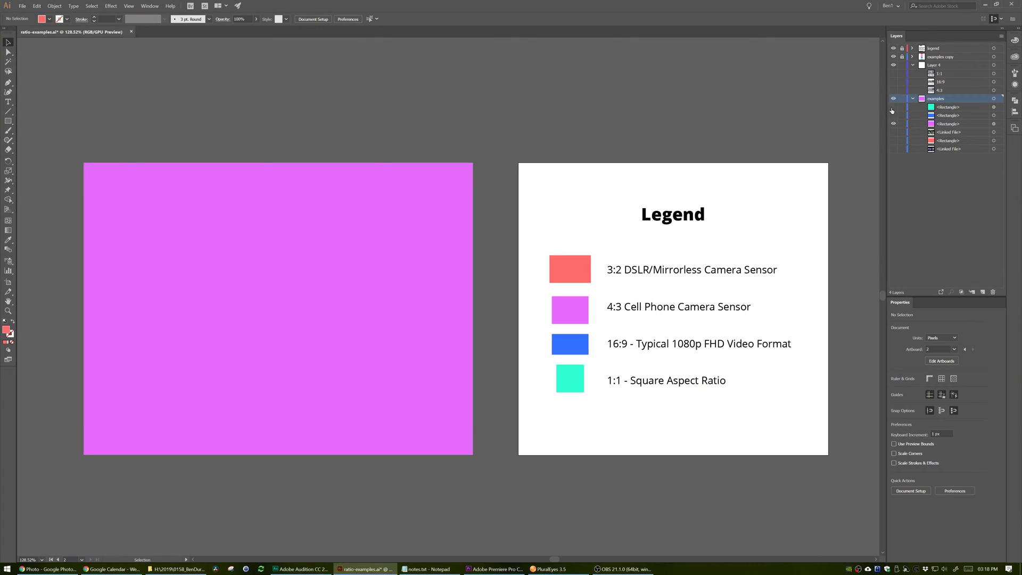
Step: Turn the teal 1:1 and blue 16:9 Rectangle layers back on above the magenta rectangle
{"action": "left_click", "coordinate": [894, 109]}
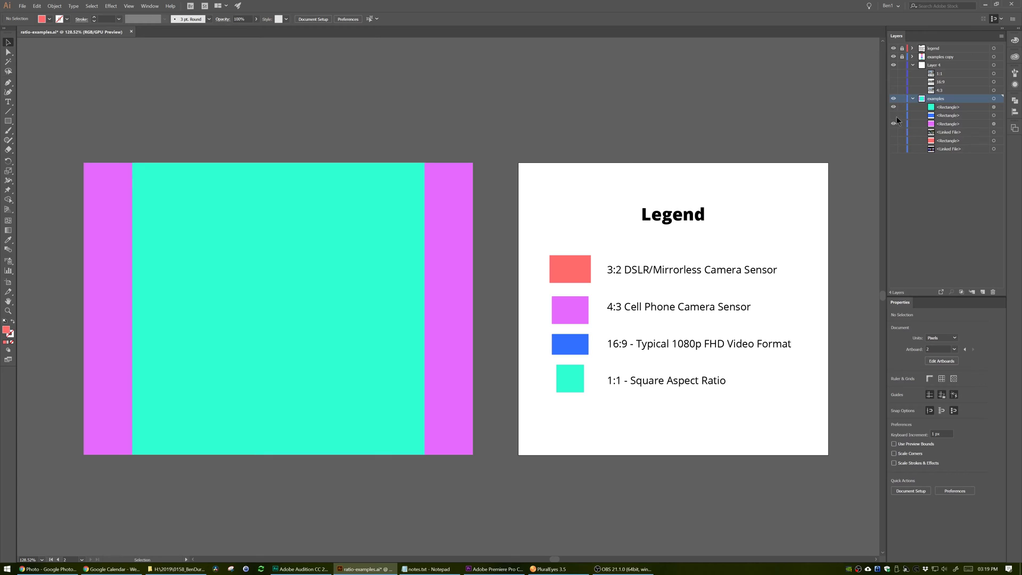
{"action": "left_click", "coordinate": [894, 115]}
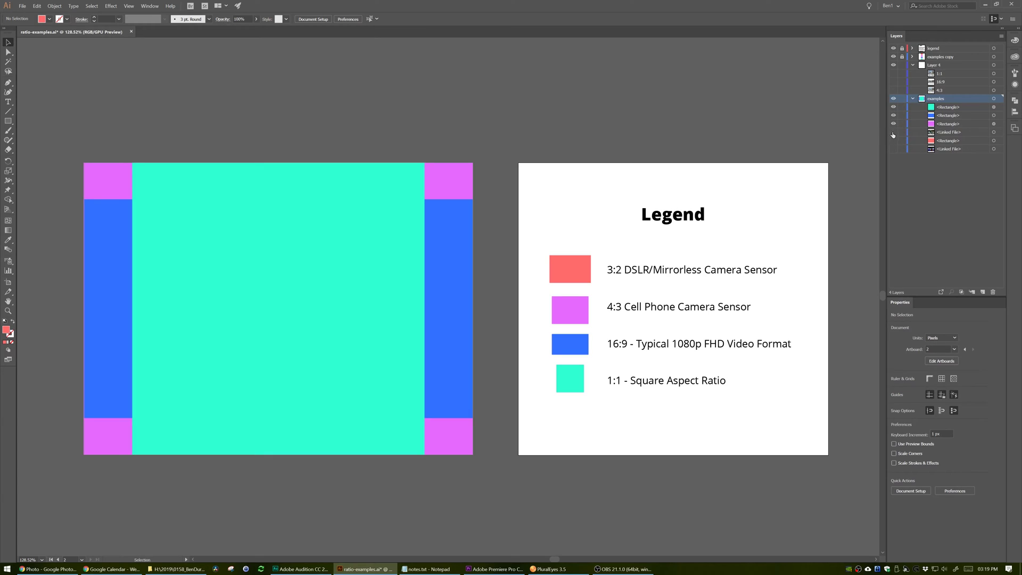
{"action": "left_click", "coordinate": [894, 149]}
{"action": "left_click", "coordinate": [894, 140]}
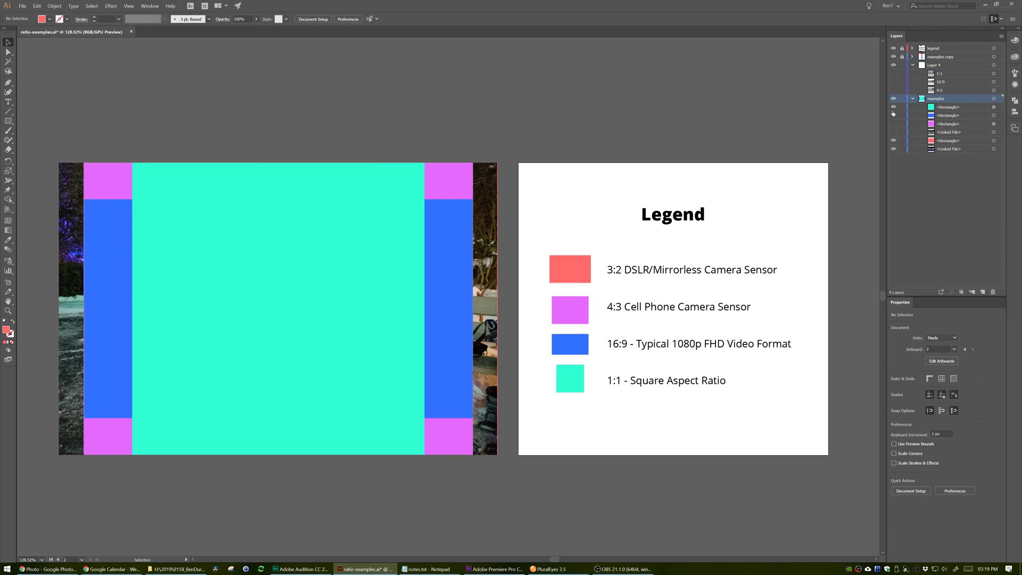
{"action": "left_click_drag", "start_coordinate": [893, 107], "coordinate": [896, 133]}
{"action": "left_click", "coordinate": [894, 141]}
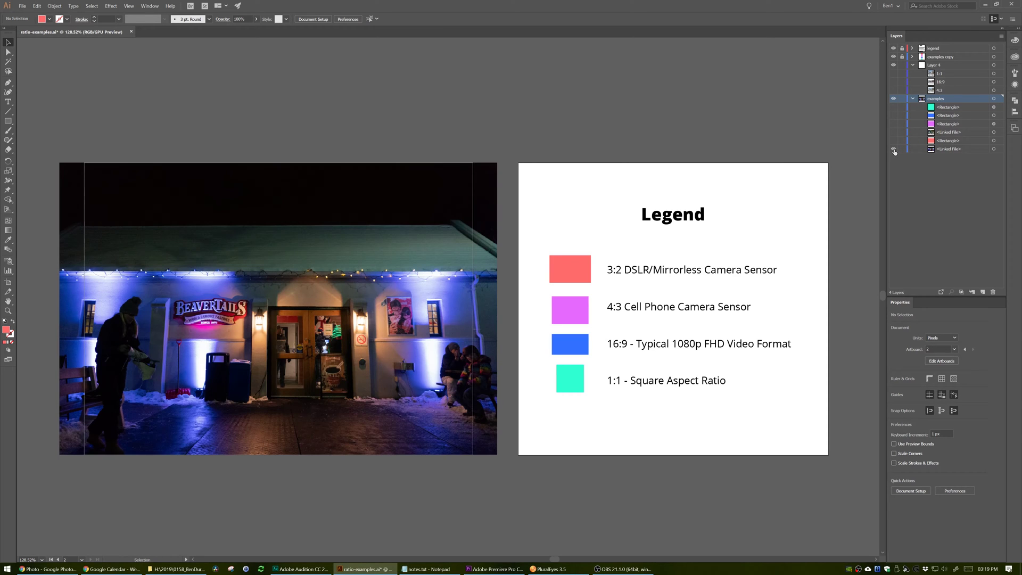
{"action": "left_click", "coordinate": [894, 149]}
{"action": "left_click", "coordinate": [894, 149]}
{"action": "left_click", "coordinate": [894, 141]}
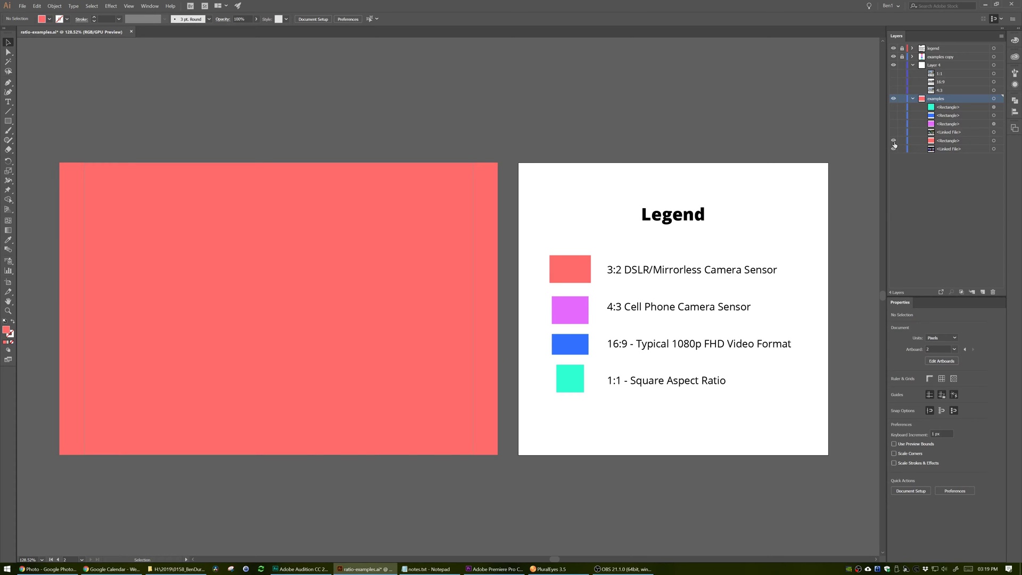
{"action": "left_click", "coordinate": [894, 141]}
{"action": "left_click", "coordinate": [894, 140]}
{"action": "left_click", "coordinate": [894, 141]}
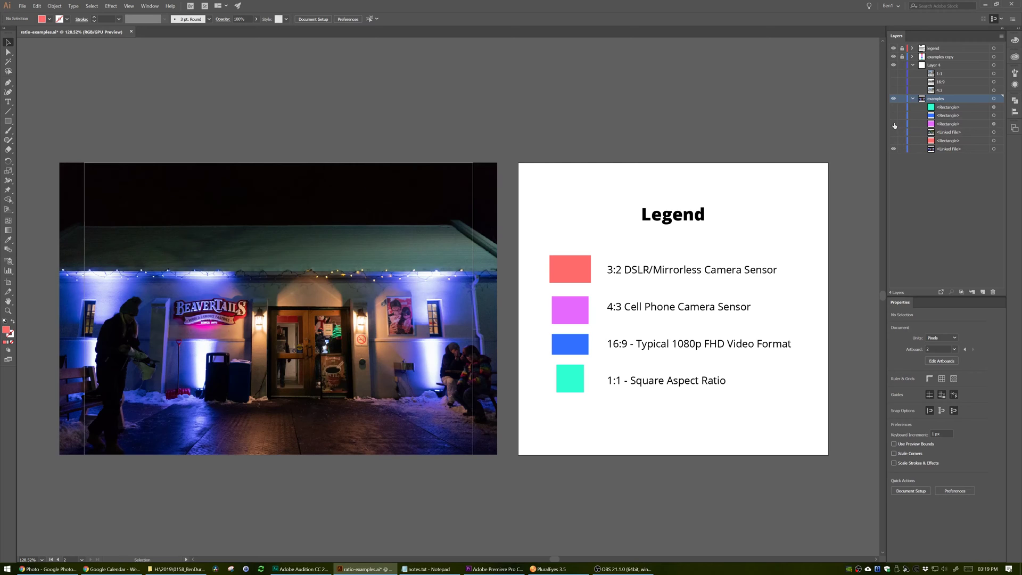
{"action": "left_click", "coordinate": [894, 123]}
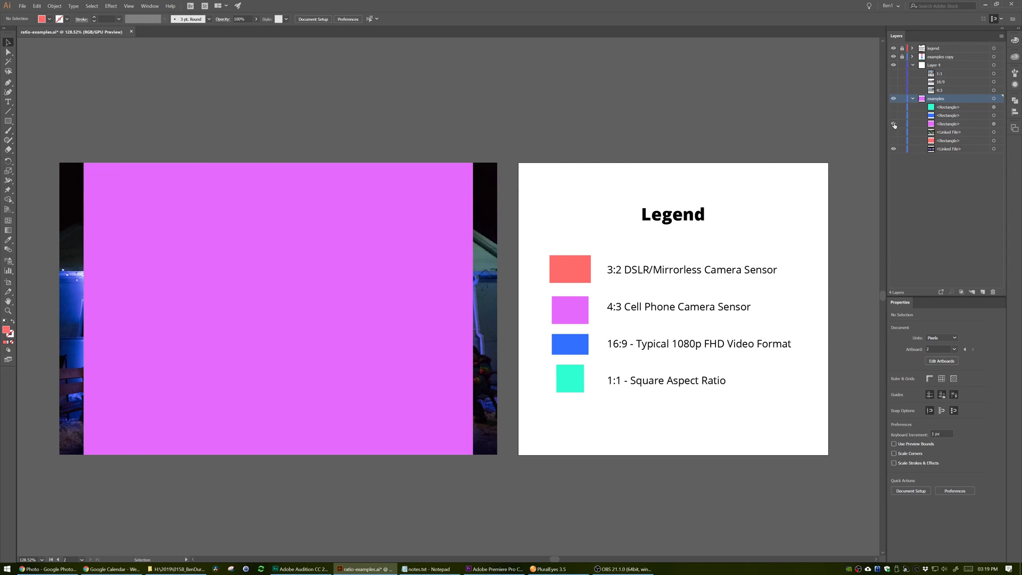
{"action": "left_click", "coordinate": [894, 124]}
{"action": "left_click", "coordinate": [895, 124]}
{"action": "left_click", "coordinate": [894, 124]}
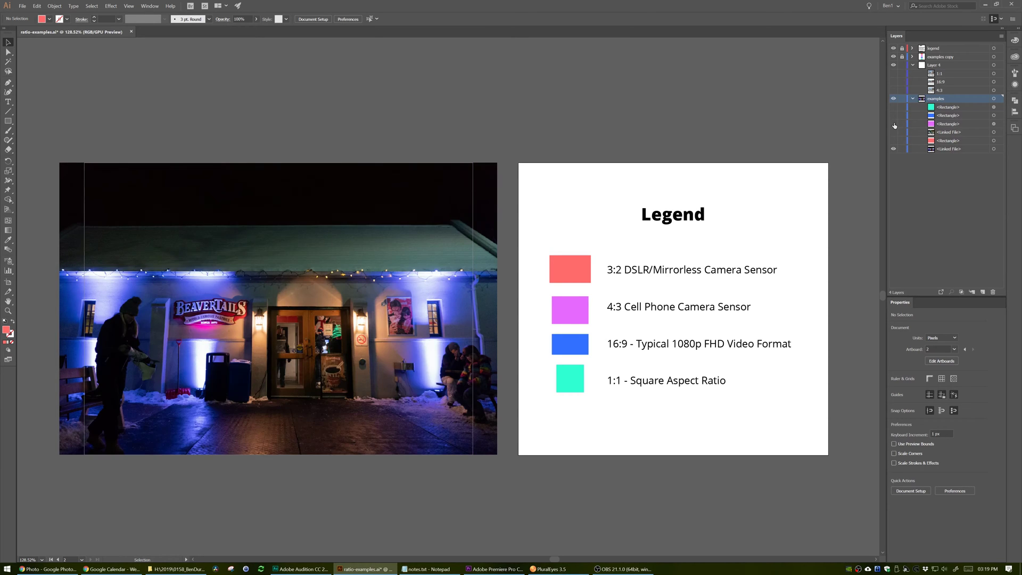
{"action": "left_click", "coordinate": [895, 124]}
{"action": "left_click", "coordinate": [894, 124]}
{"action": "left_click", "coordinate": [894, 115]}
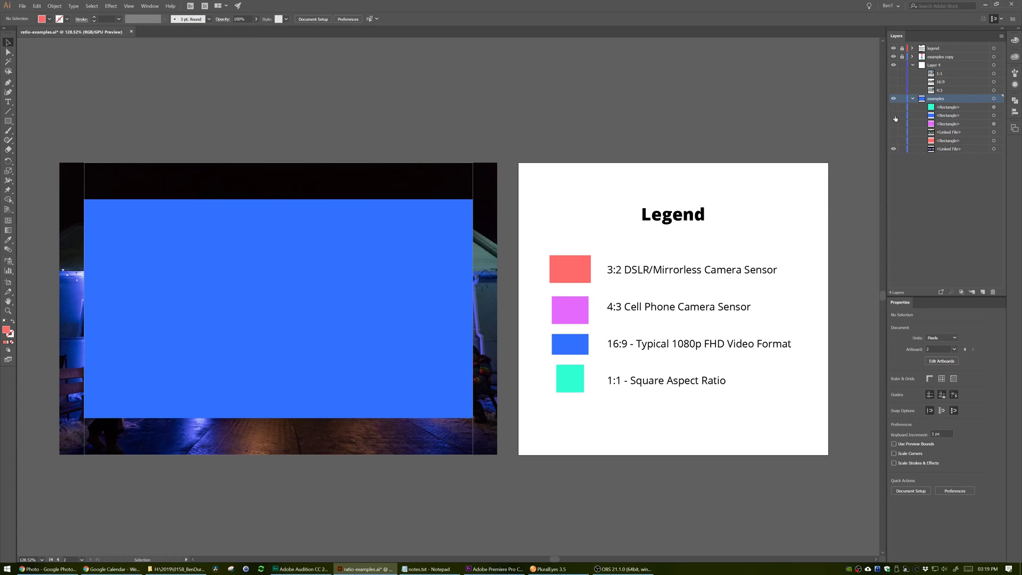
{"action": "left_click", "coordinate": [894, 116]}
{"action": "left_click", "coordinate": [894, 115]}
{"action": "left_click", "coordinate": [894, 116]}
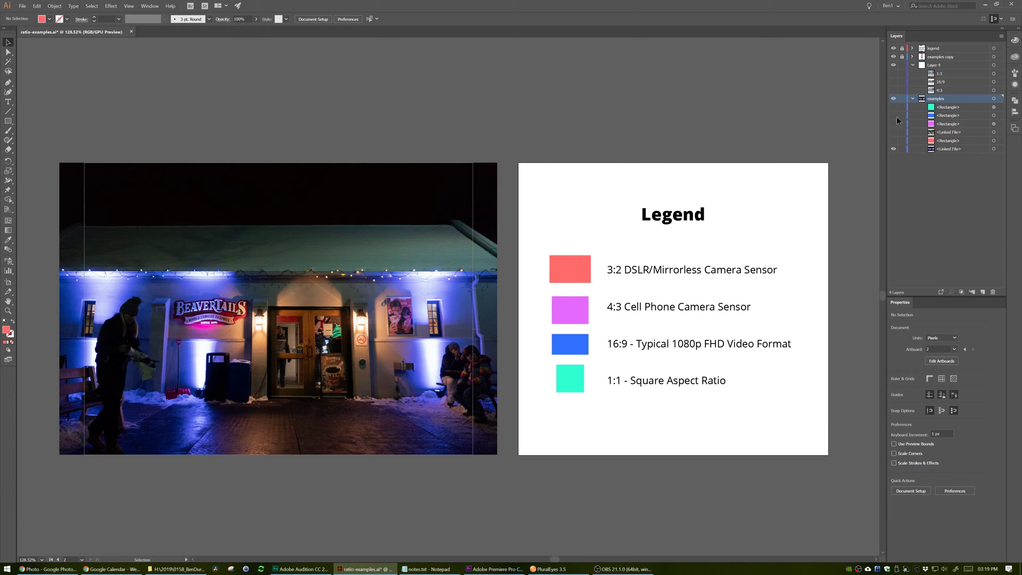
{"action": "left_click", "coordinate": [894, 115]}
{"action": "left_click", "coordinate": [894, 116]}
{"action": "left_click", "coordinate": [894, 115]}
{"action": "left_click", "coordinate": [894, 115]}
{"action": "left_click", "coordinate": [894, 107]}
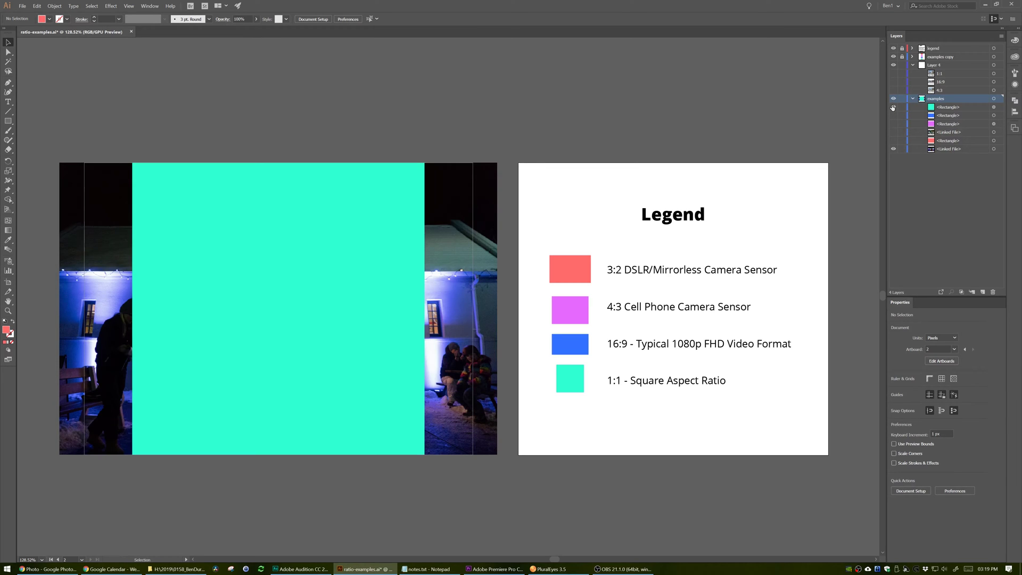
{"action": "left_click", "coordinate": [894, 108]}
{"action": "left_click", "coordinate": [894, 107]}
{"action": "left_click", "coordinate": [894, 107]}
{"action": "left_click", "coordinate": [894, 107]}
{"action": "left_click", "coordinate": [894, 107]}
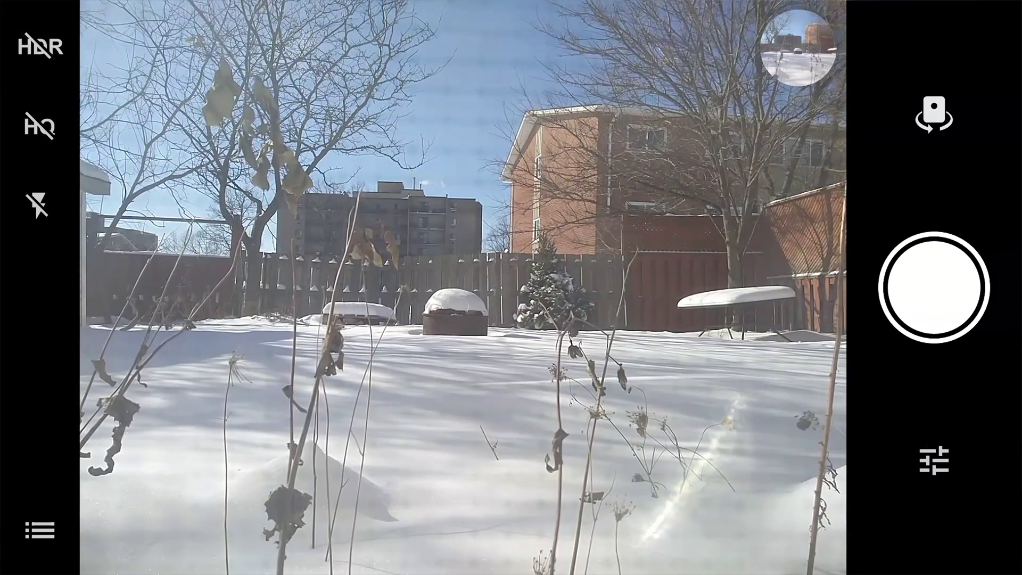
Step: Shoot the snowy backyard at 16:9, then switch the camera's photo ratio to 1:1
{"action": "left_click_drag", "start_coordinate": [836, 287], "coordinate": [767, 287]}
{"action": "left_click", "coordinate": [799, 417]}
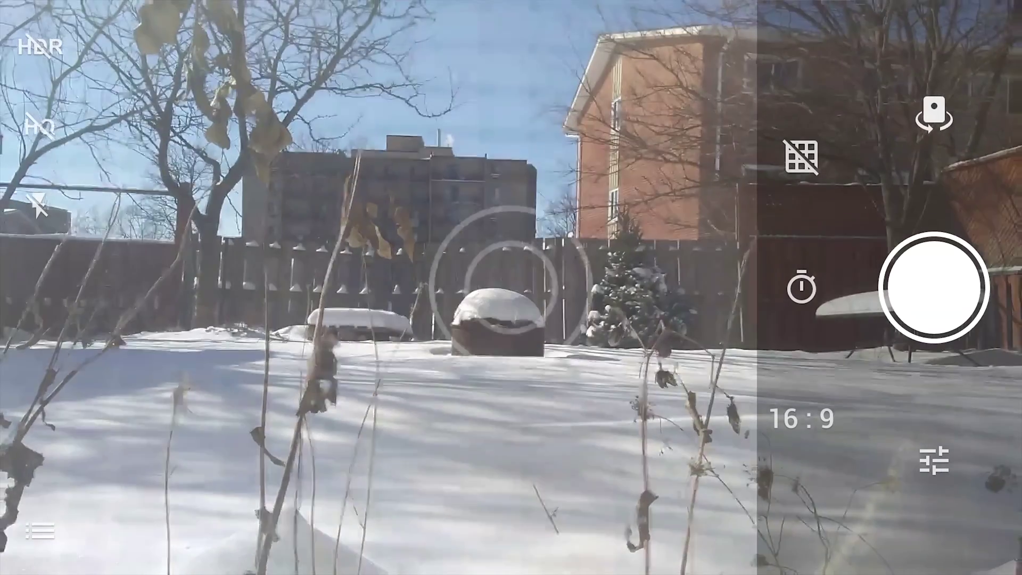
{"action": "left_click", "coordinate": [935, 288]}
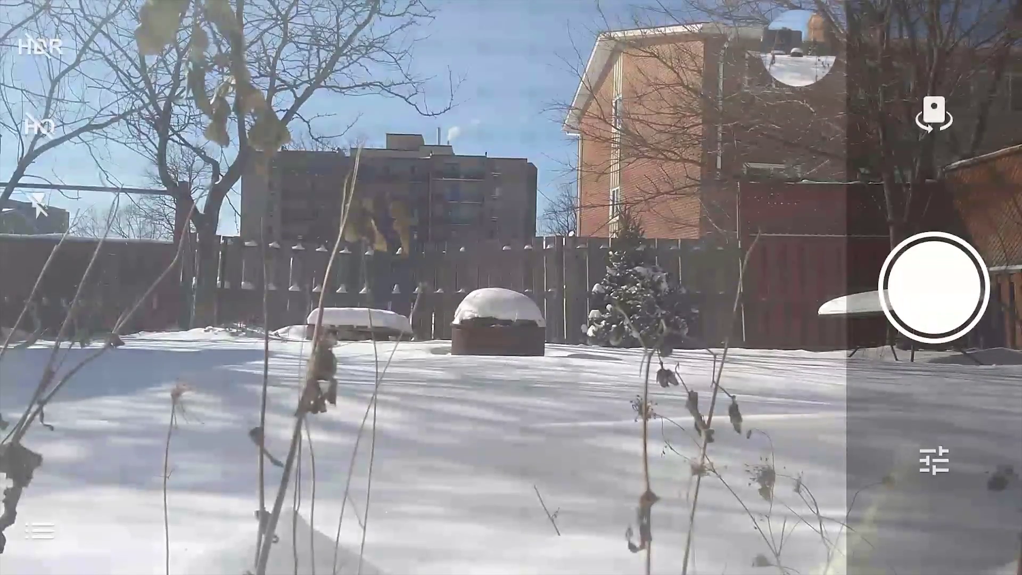
{"action": "left_click", "coordinate": [934, 460]}
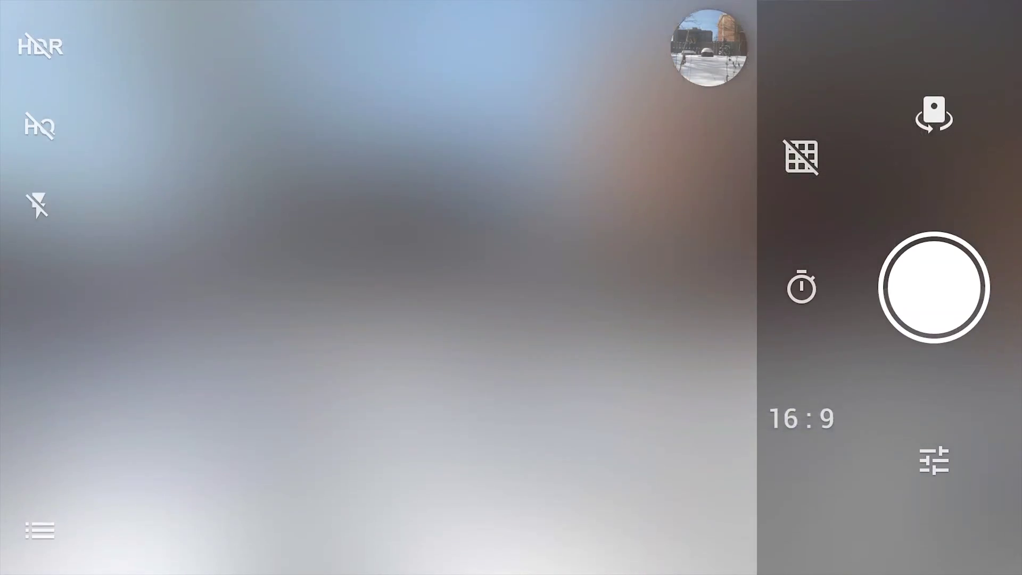
{"action": "left_click", "coordinate": [802, 419]}
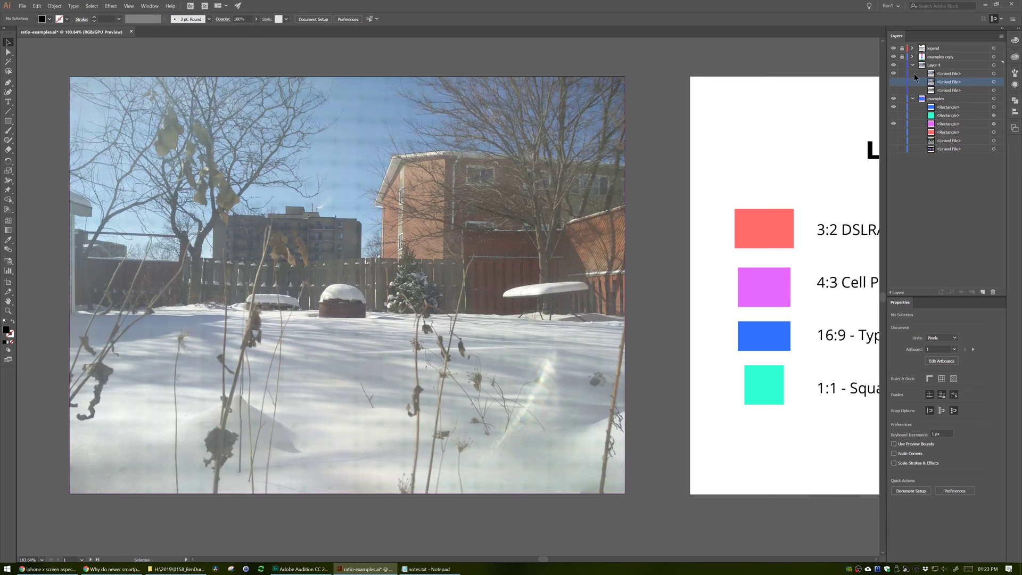
Step: Rename the first backyard photo layer '4:3' and the square photo's layer '1:1'
{"action": "double_click", "coordinate": [947, 74]}
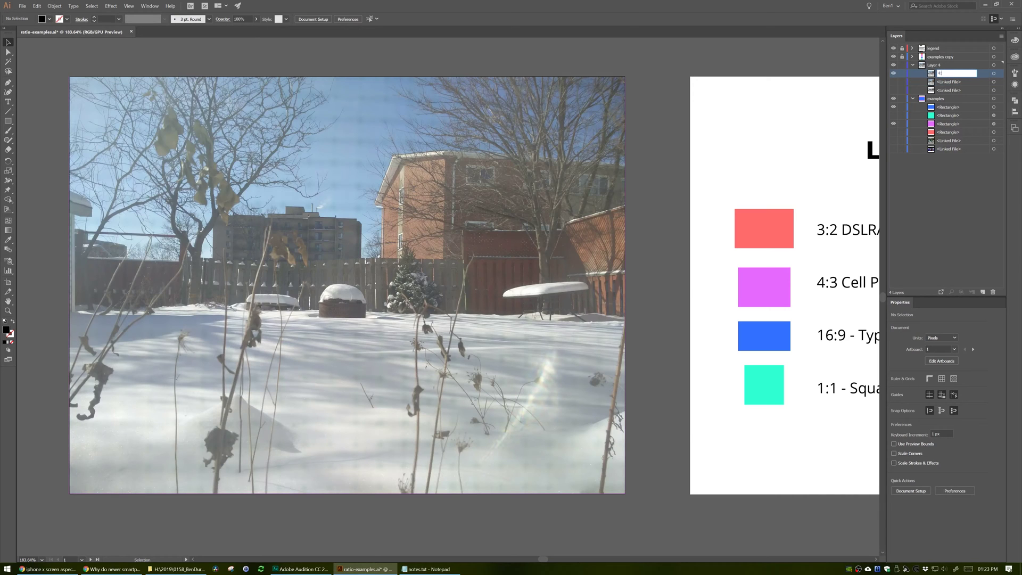
{"action": "type", "text": "4:3"}
{"action": "key", "text": "Return"}
{"action": "left_click", "coordinate": [893, 73]}
{"action": "left_click", "coordinate": [893, 82]}
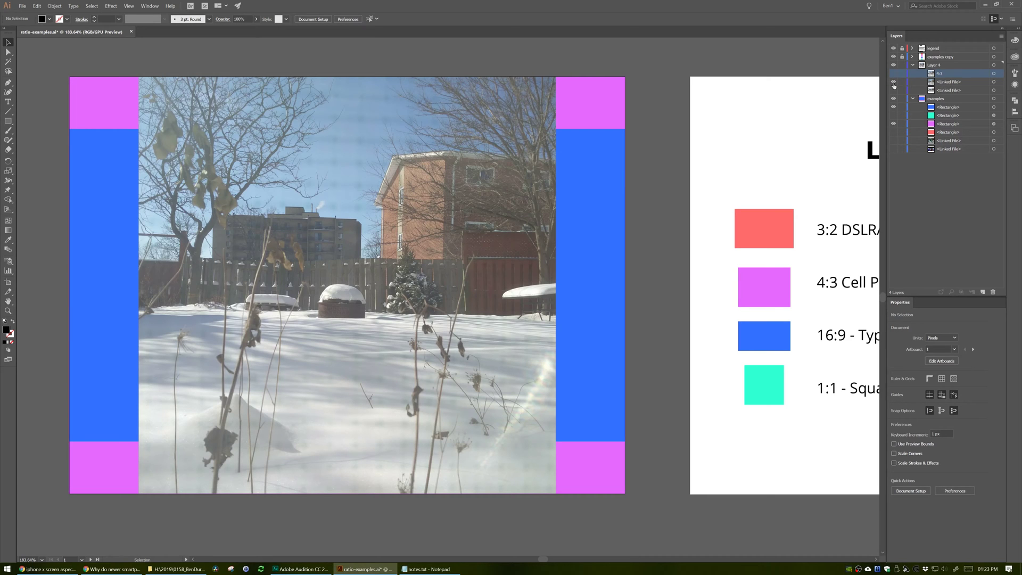
{"action": "double_click", "coordinate": [949, 82]}
{"action": "type", "text": "1"}
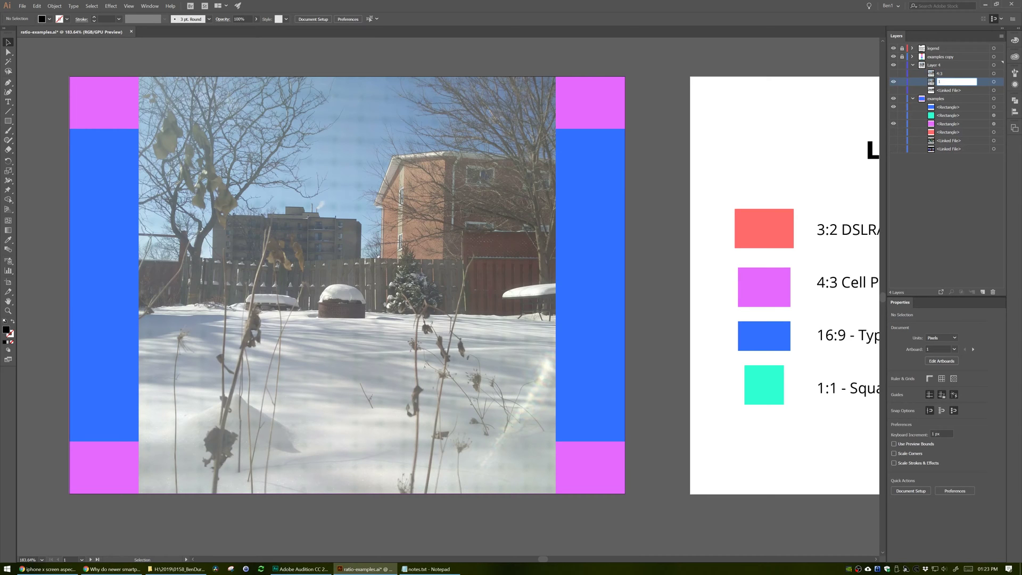
{"action": "type", "text": ":1"}
{"action": "key", "text": "Return"}
Step: Reveal the remaining widescreen photo and rename its layer '16:9'
{"action": "left_click", "coordinate": [894, 82]}
{"action": "left_click", "coordinate": [894, 90]}
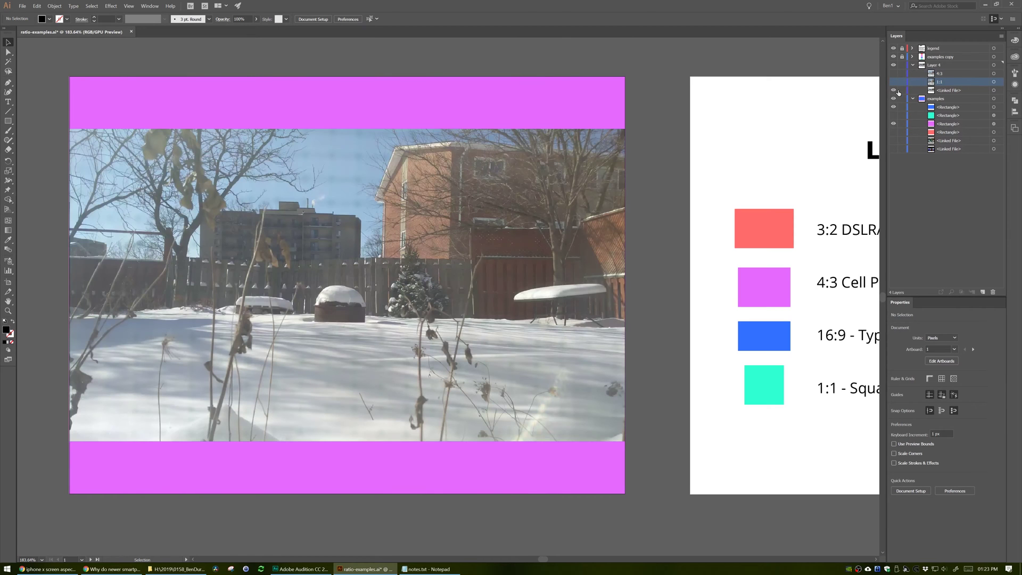
{"action": "double_click", "coordinate": [951, 91]}
{"action": "type", "text": "1"}
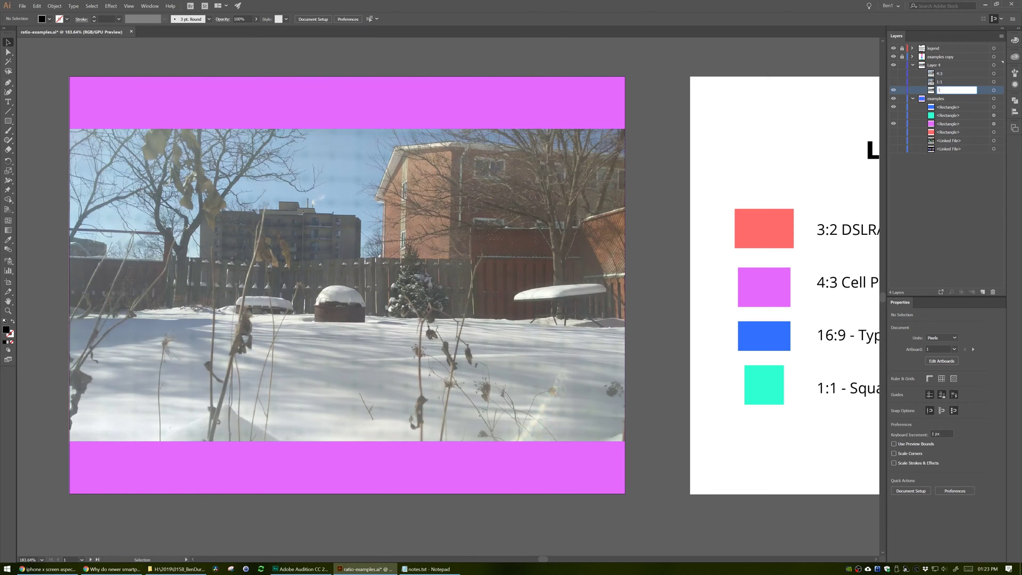
{"action": "type", "text": "6:9"}
{"action": "key", "text": "Return"}
{"action": "left_click_drag", "start_coordinate": [670, 200], "coordinate": [479, 244]}
Step: Move the 4:3 backyard photo to the bottom of Layer 4 and hide the 1:1 and 16:9 photos
{"action": "left_click", "coordinate": [895, 82]}
{"action": "left_click", "coordinate": [894, 81]}
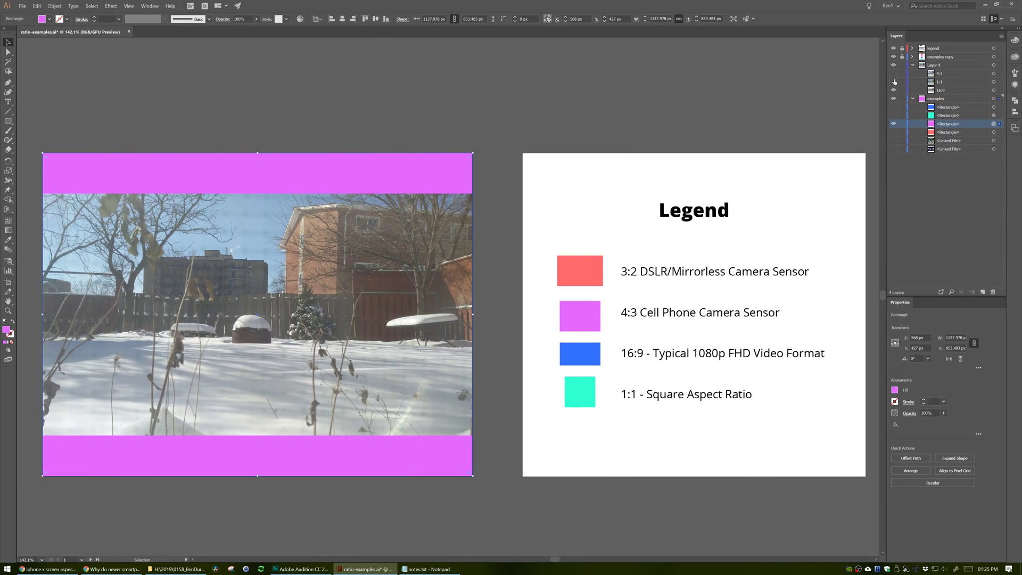
{"action": "left_click", "coordinate": [895, 82]}
{"action": "left_click", "coordinate": [894, 82]}
{"action": "left_click", "coordinate": [895, 82]}
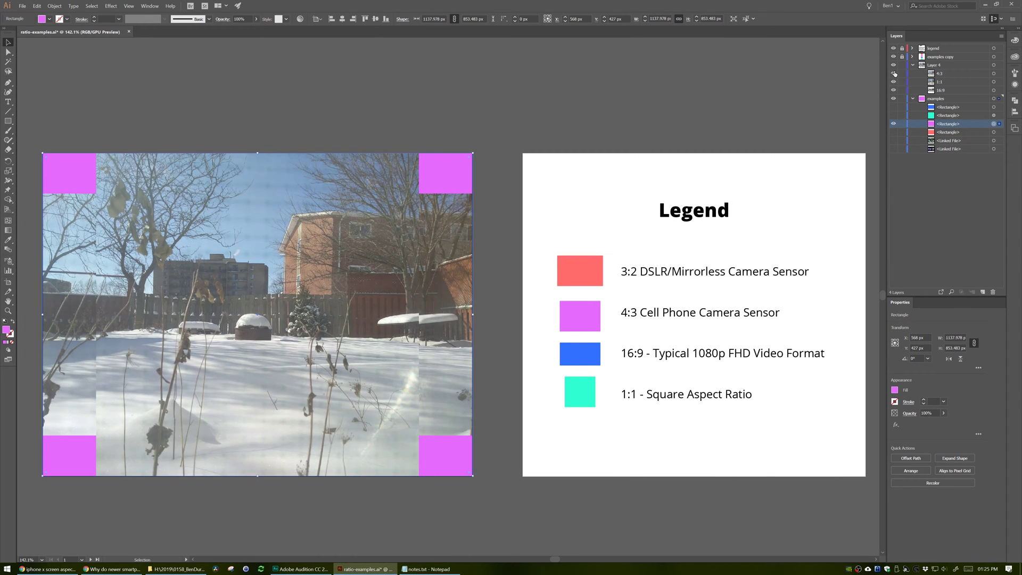
{"action": "left_click", "coordinate": [895, 74]}
{"action": "left_click_drag", "start_coordinate": [937, 74], "coordinate": [943, 97]}
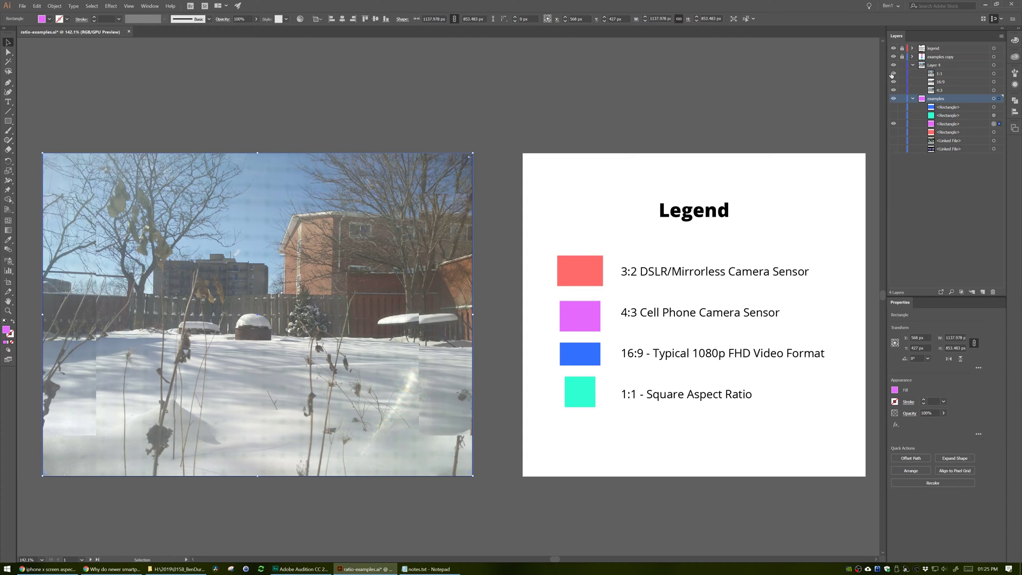
{"action": "left_click_drag", "start_coordinate": [892, 74], "coordinate": [894, 84]}
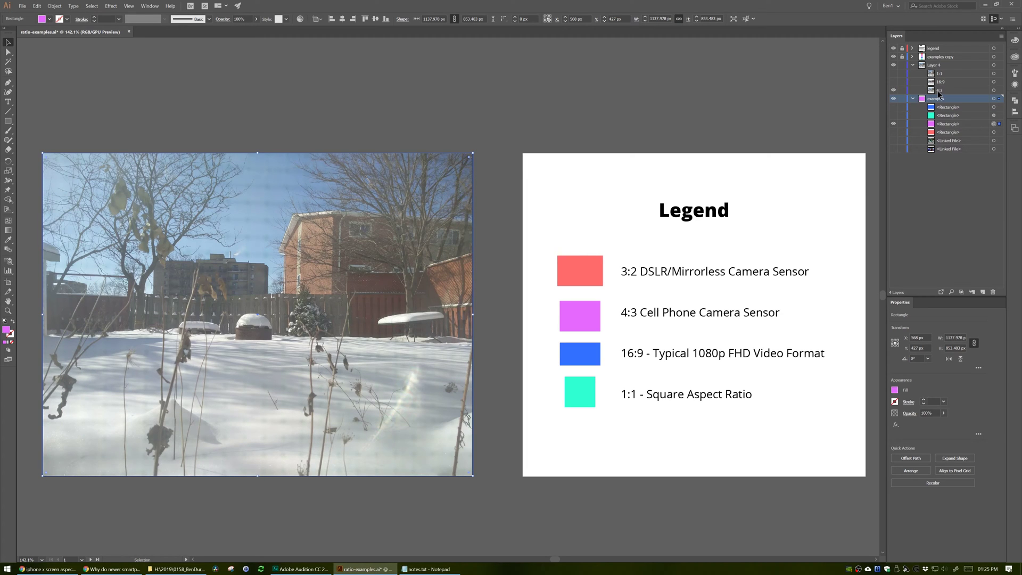
Step: Select the 4:3 photo layer and flash the 16:9 photo over it, leaving it hidden
{"action": "left_click", "coordinate": [939, 91]}
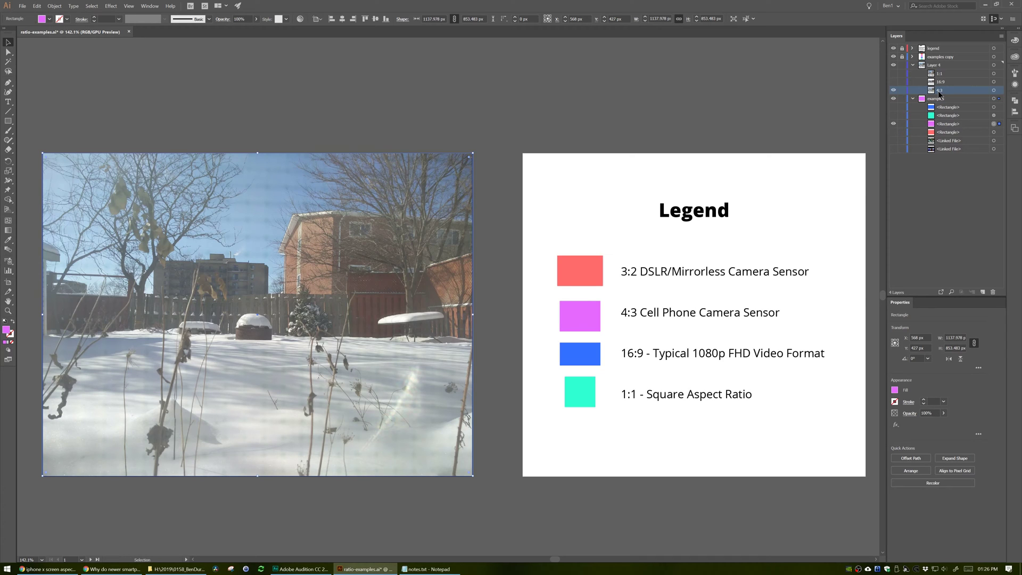
{"action": "left_click", "coordinate": [894, 82]}
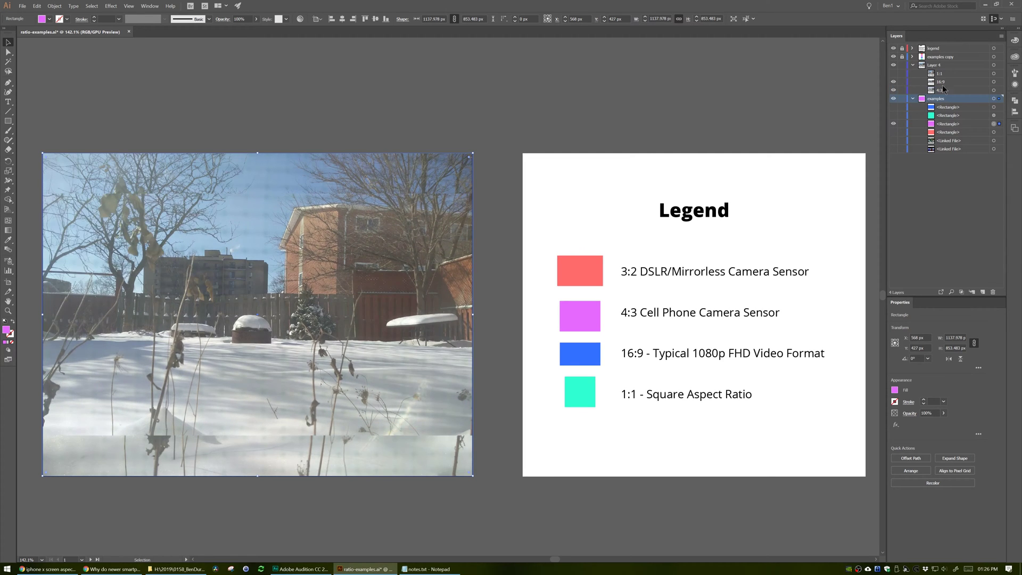
{"action": "left_click", "coordinate": [999, 83]}
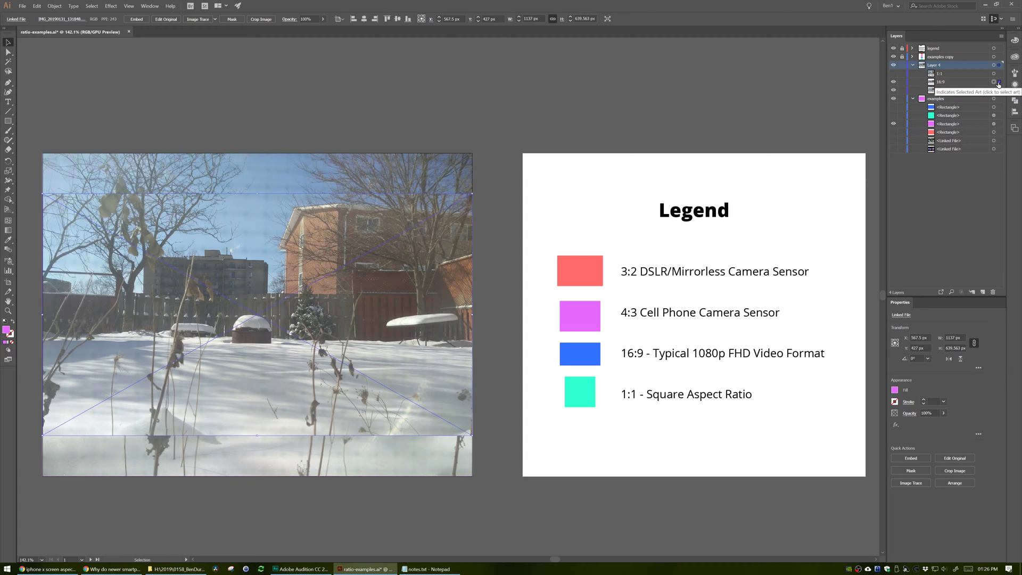
{"action": "left_click", "coordinate": [938, 84]}
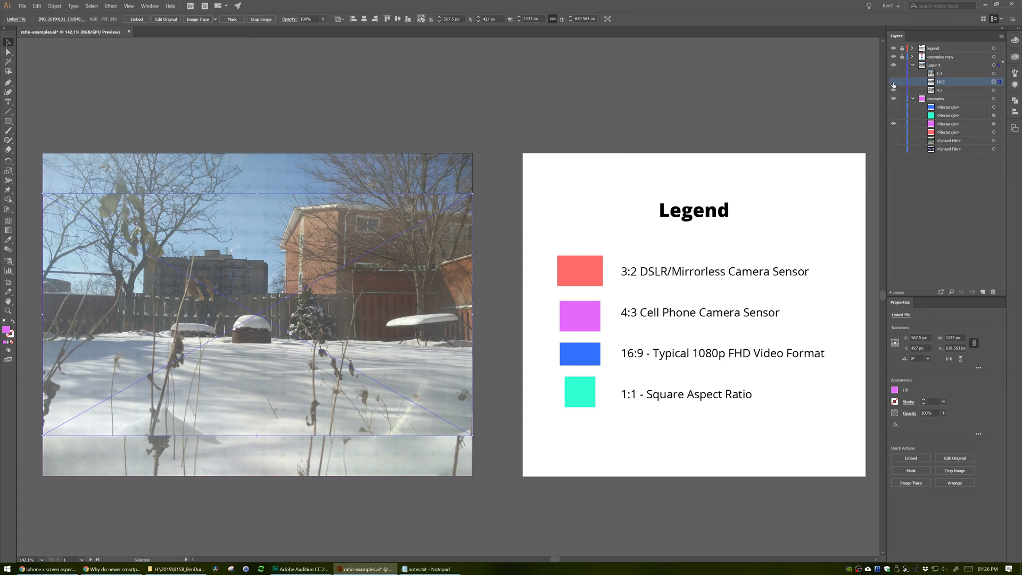
{"action": "left_click", "coordinate": [893, 84]}
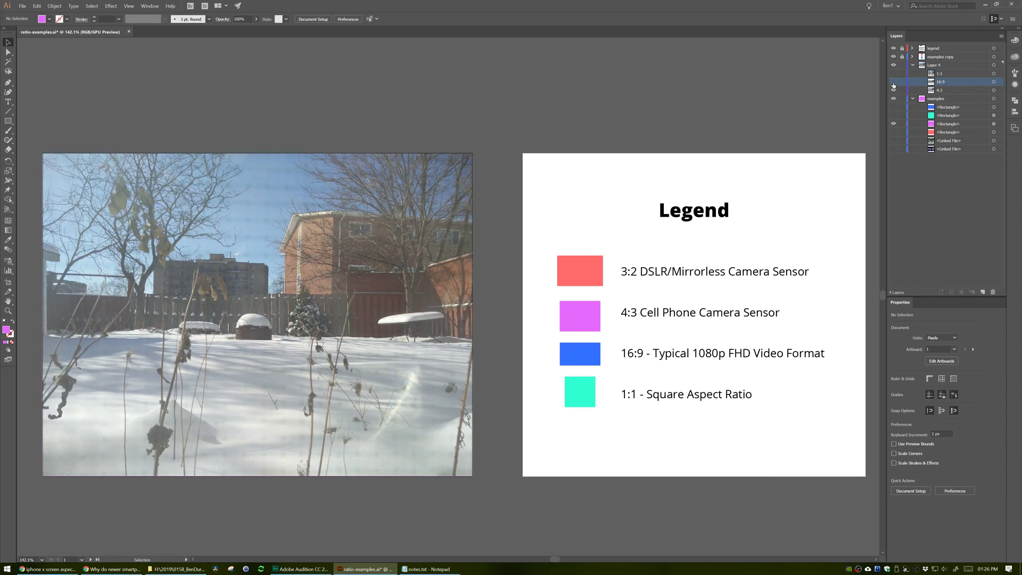
{"action": "left_click", "coordinate": [894, 84]}
{"action": "left_click", "coordinate": [894, 84]}
Step: Turn on the 16:9 sublayer so the widescreen photo sits between magenta 4:3 bands
{"action": "left_click", "coordinate": [893, 83]}
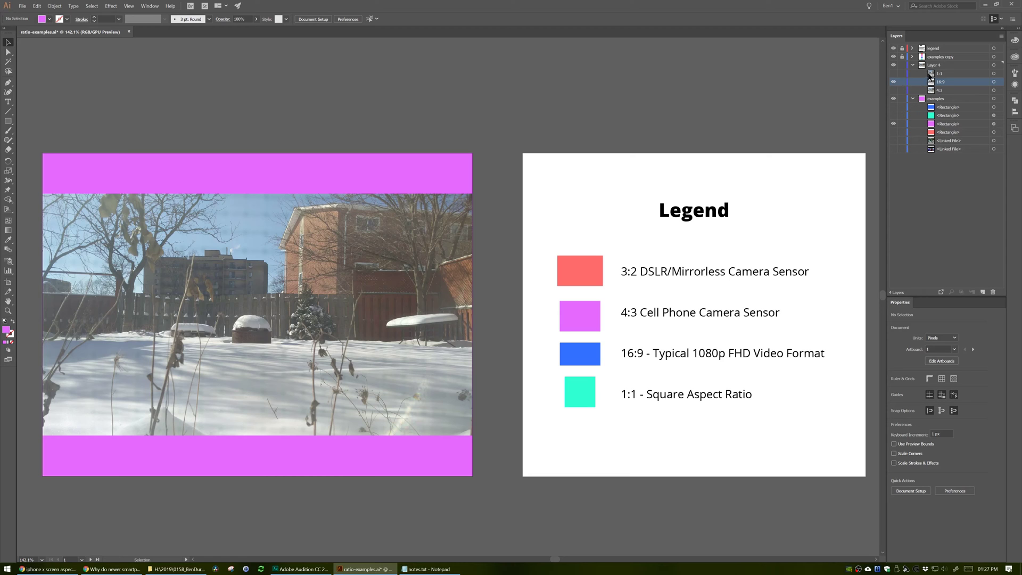
Step: Move the cyan square into Layer 4, make it visible, and resize it to 640 × 640 px
{"action": "left_click_drag", "start_coordinate": [938, 117], "coordinate": [946, 83]}
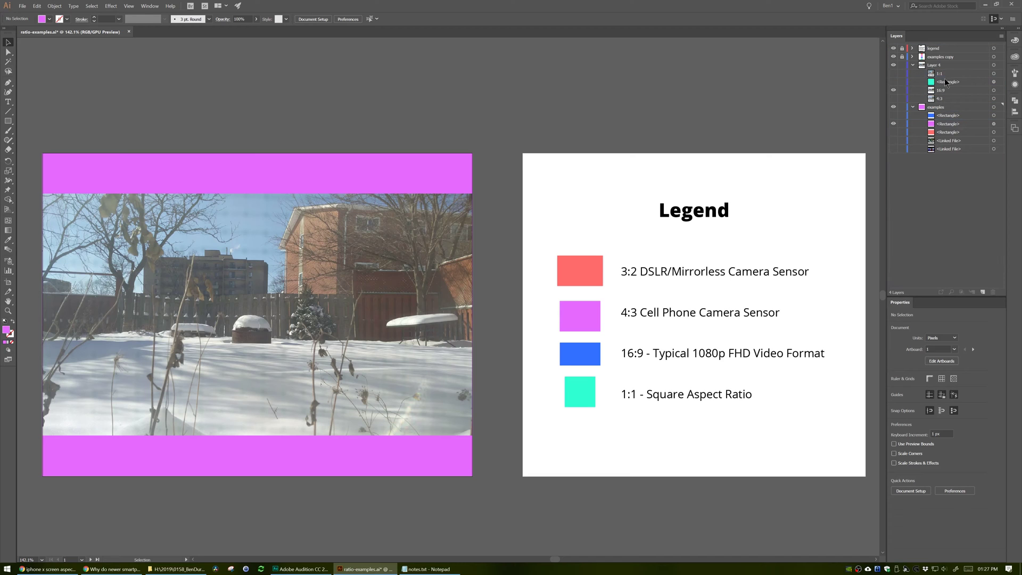
{"action": "left_click", "coordinate": [946, 82]}
{"action": "left_click", "coordinate": [894, 82]}
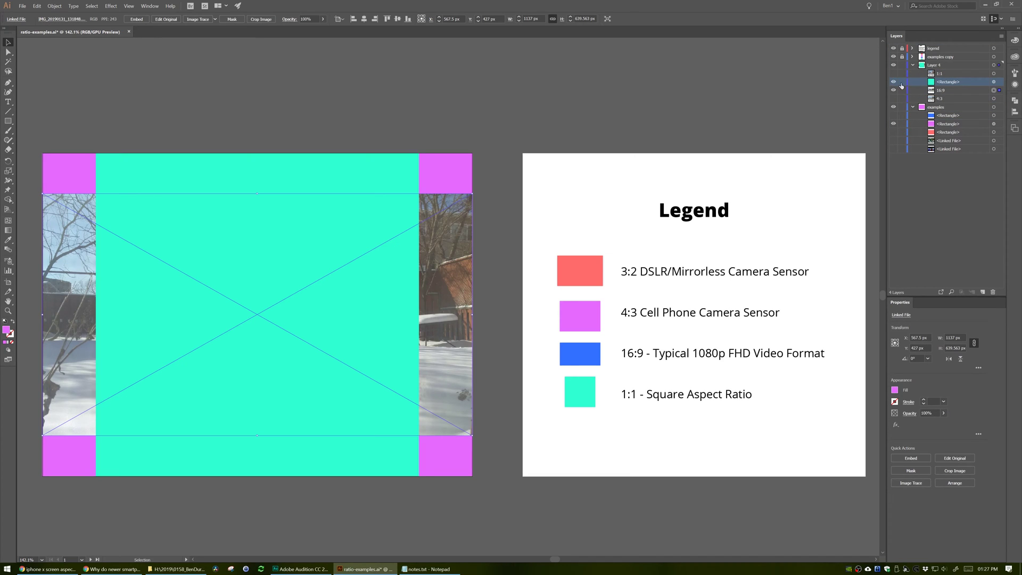
{"action": "left_click", "coordinate": [373, 179]}
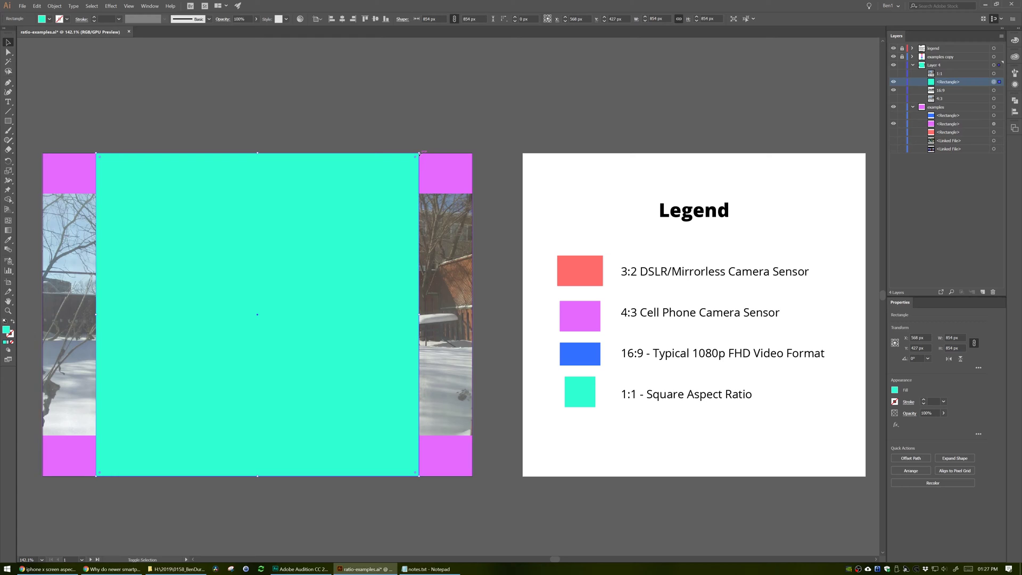
{"action": "left_click_drag", "start_coordinate": [419, 154], "coordinate": [407, 194]}
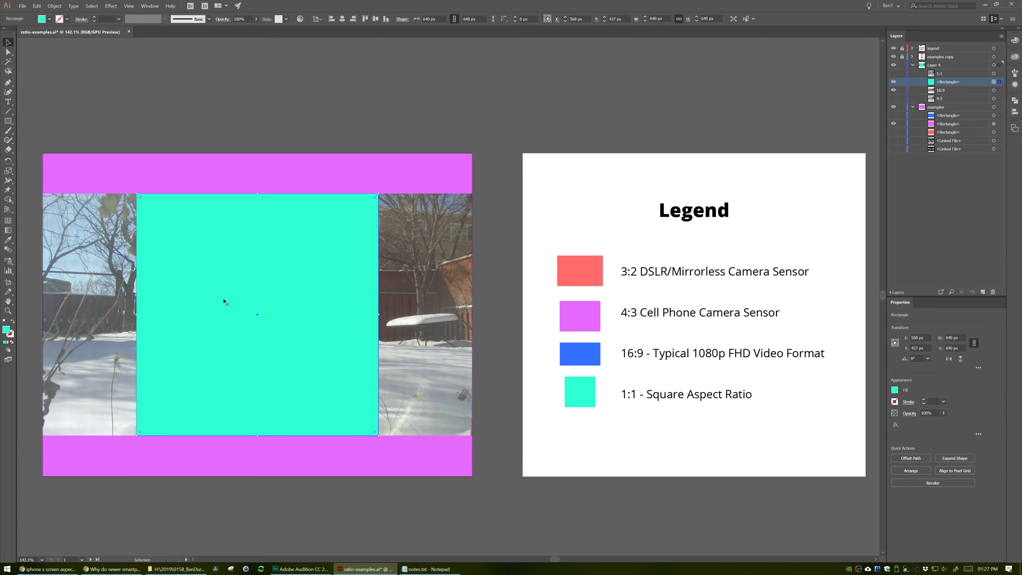